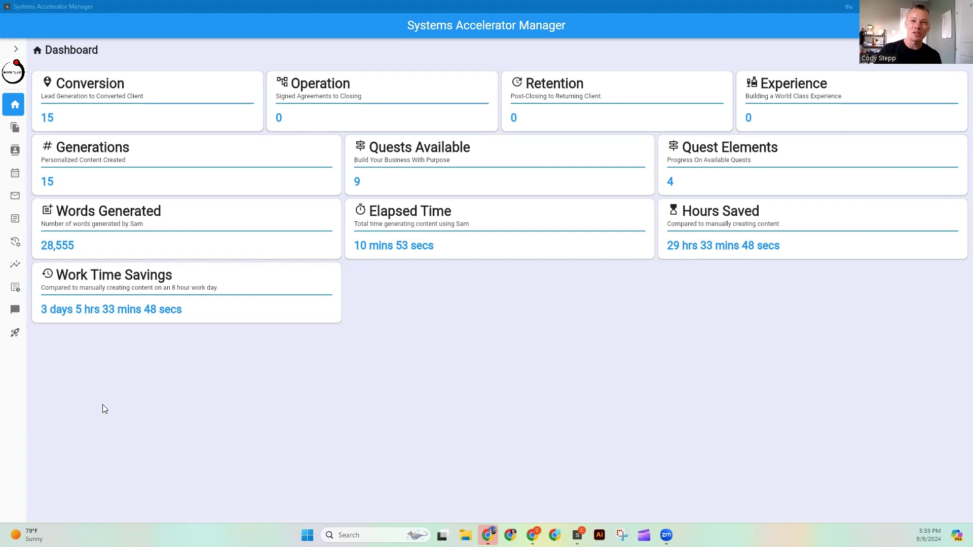
- Open the Outbox and scroll through its Past Due, Upcoming, Sent and Drafts messages
{"action": "left_click", "coordinate": [14, 199]}
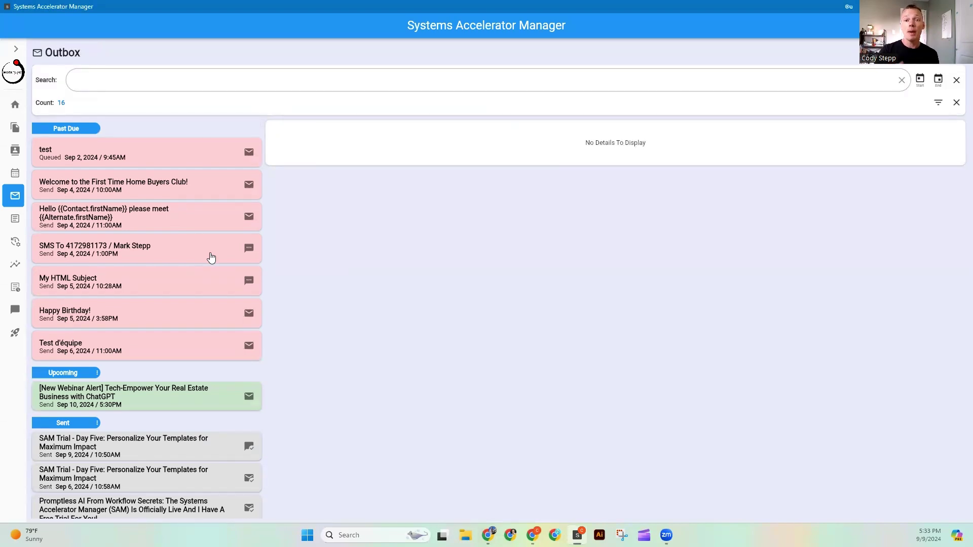
{"action": "scroll", "coordinate": [212, 258], "scroll_direction": "down", "scroll_amount": 4}
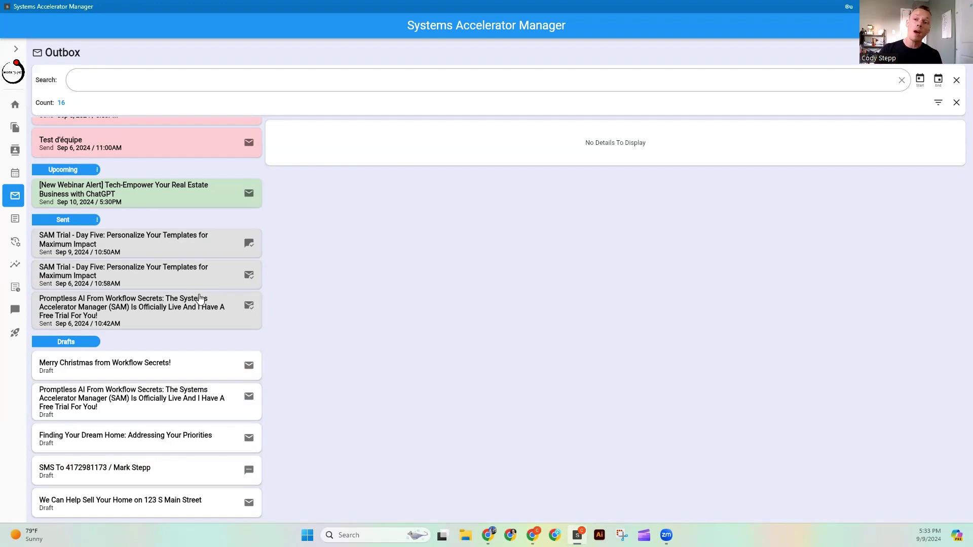
{"action": "scroll", "coordinate": [201, 301], "scroll_direction": "up", "scroll_amount": 4}
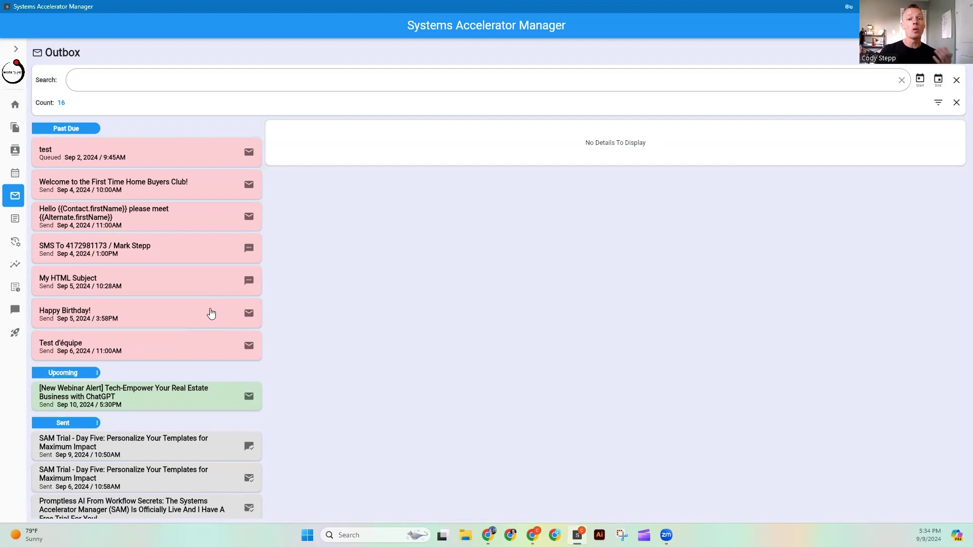
{"action": "scroll", "coordinate": [182, 316], "scroll_direction": "down", "scroll_amount": 4}
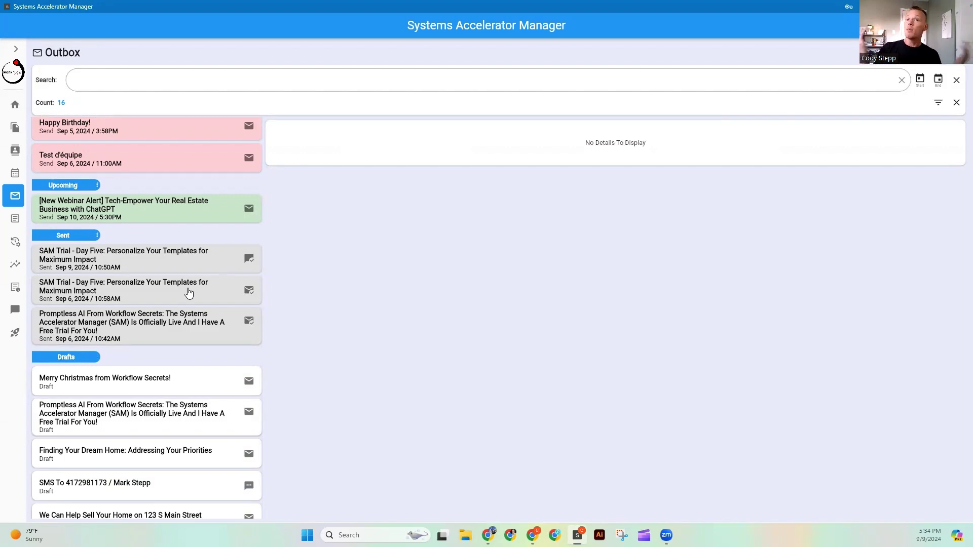
- Change the Upcoming section's number of days from 8 to 3 and save it
{"action": "left_click", "coordinate": [96, 185]}
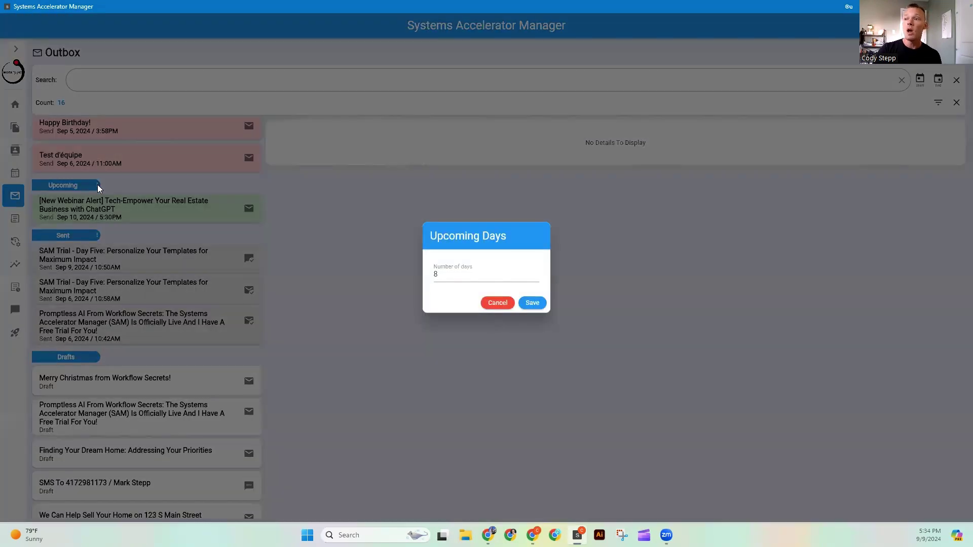
{"action": "left_click", "coordinate": [476, 276]}
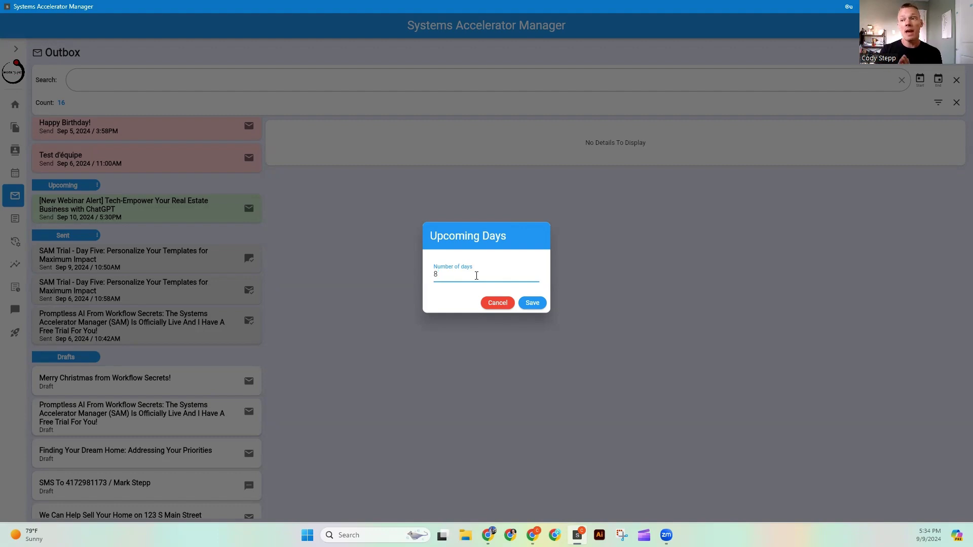
{"action": "key", "text": "BackSpace"}
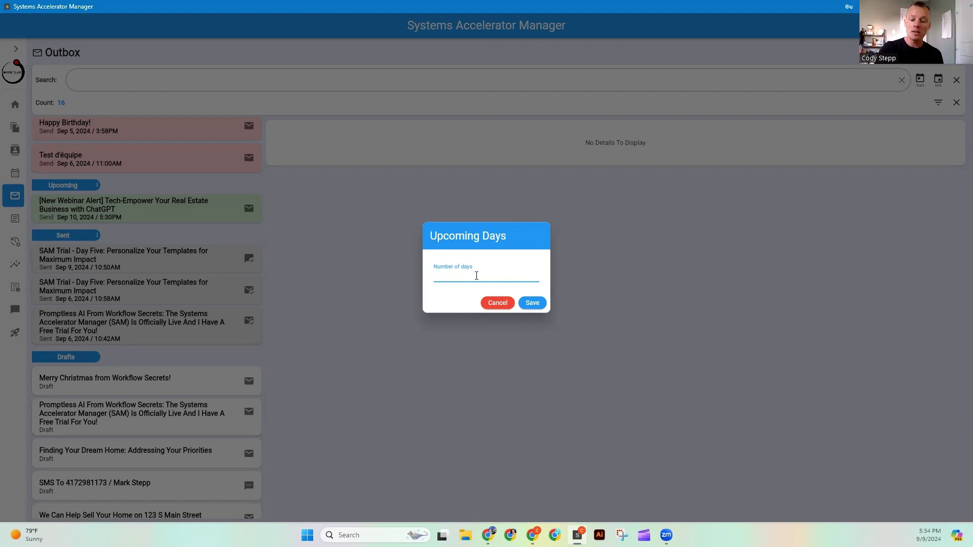
{"action": "type", "text": "3"}
{"action": "left_click", "coordinate": [532, 303]}
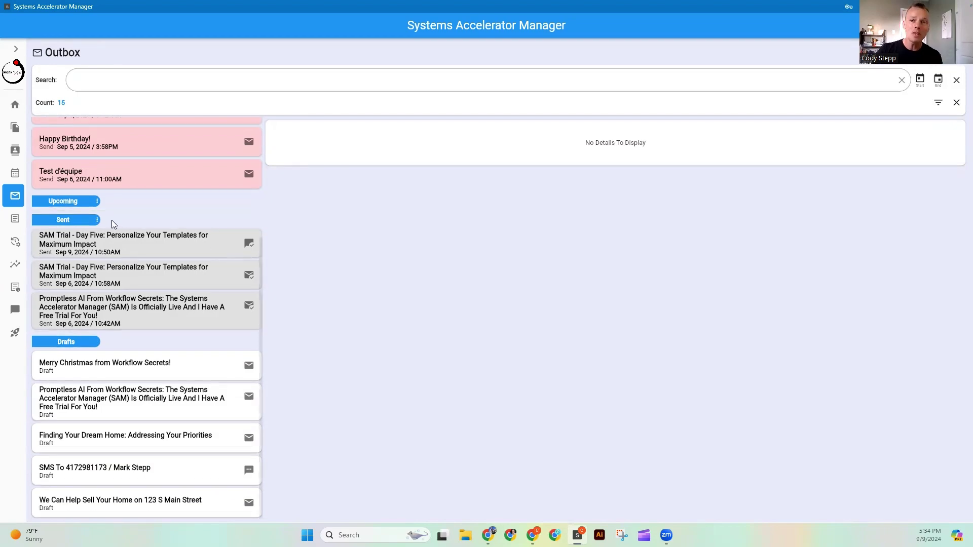
- Change the Sent section's number of days from 5 to 7 and save, raising the count to 18
{"action": "left_click", "coordinate": [96, 222]}
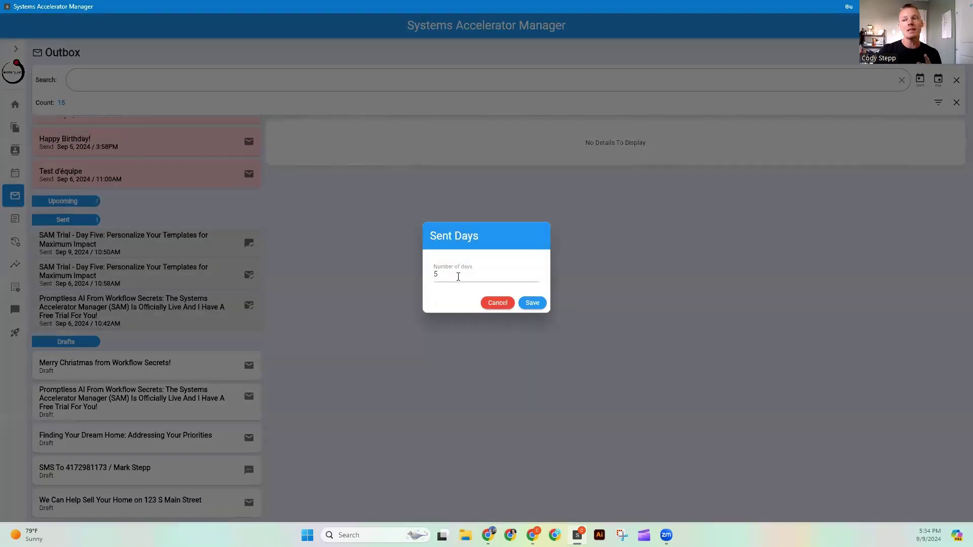
{"action": "type", "text": "5"}
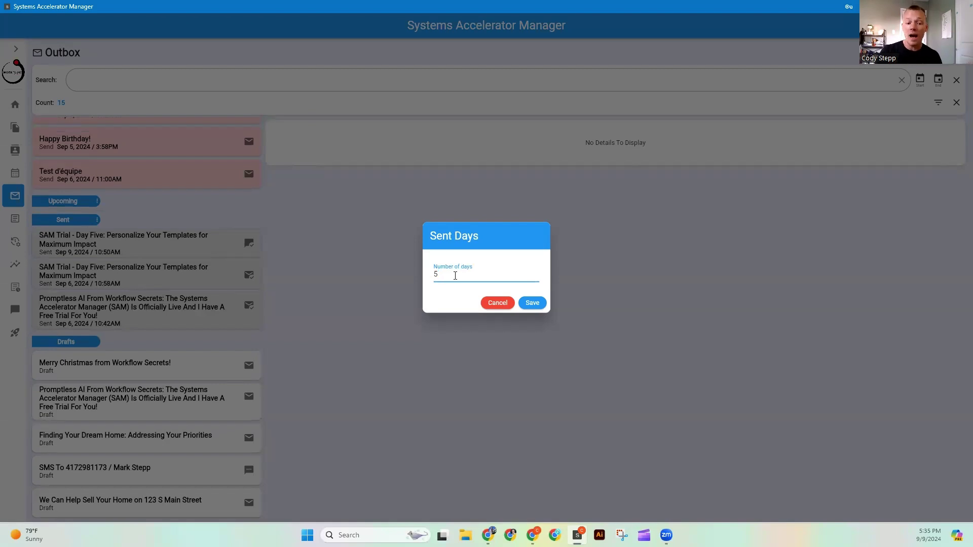
{"action": "key", "text": "BackSpace"}
{"action": "type", "text": "7"}
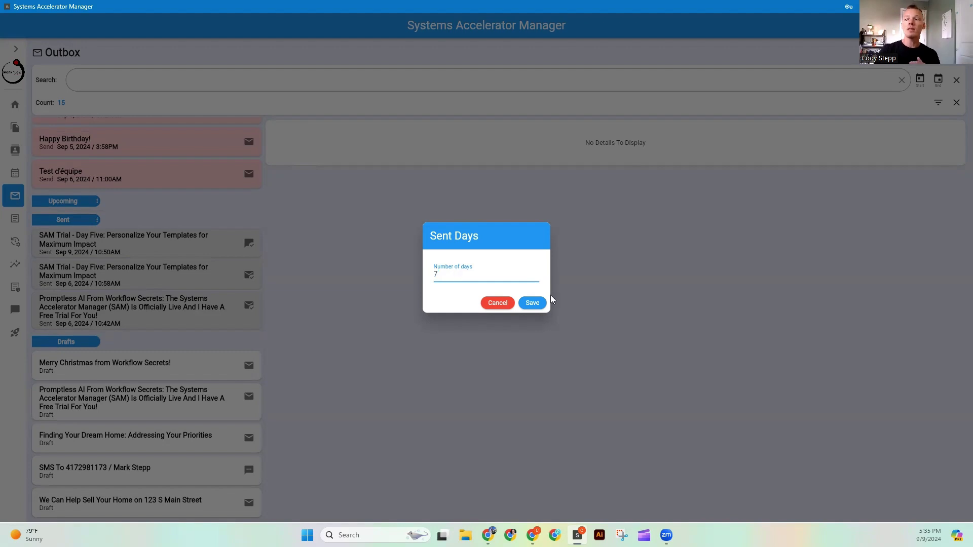
{"action": "left_click", "coordinate": [534, 306]}
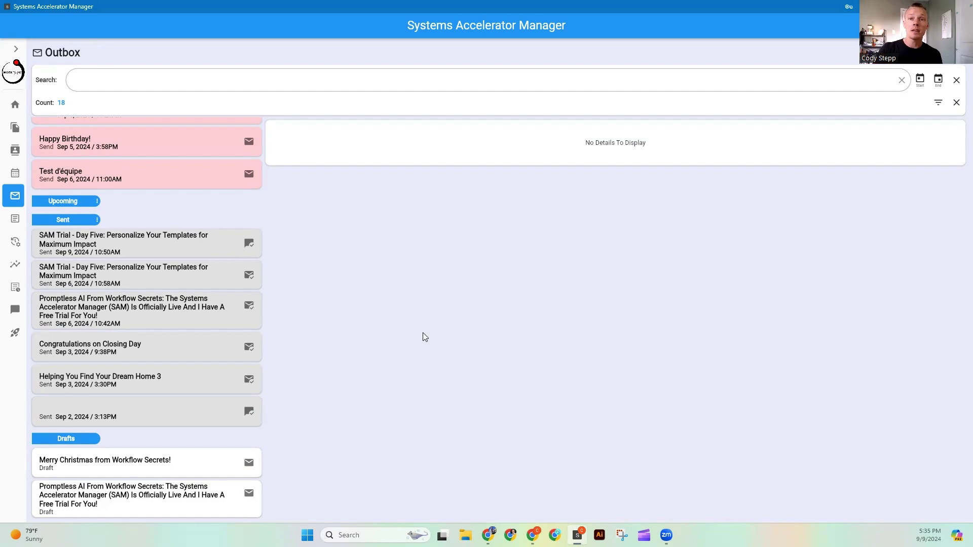
{"action": "scroll", "coordinate": [168, 268], "scroll_direction": "up", "scroll_amount": 3}
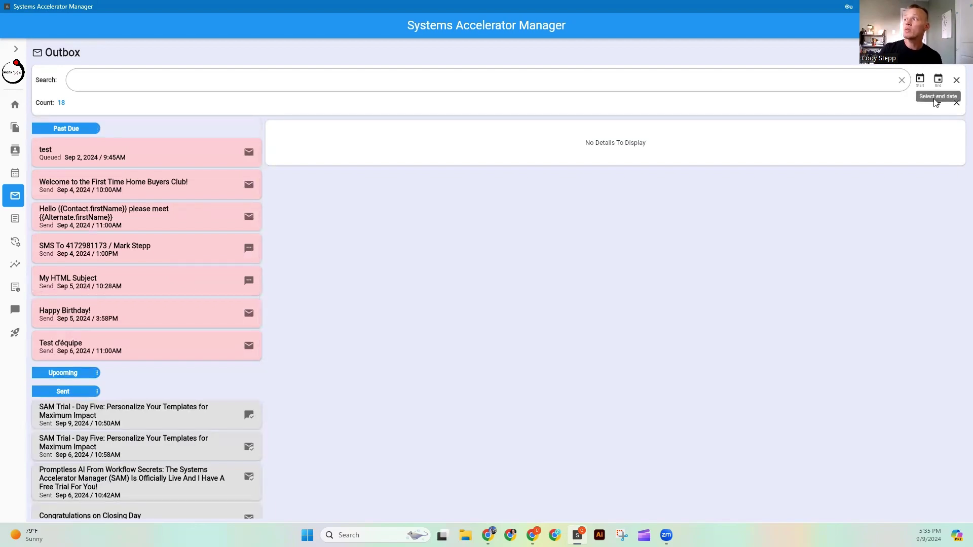
{"action": "left_click", "coordinate": [921, 85]}
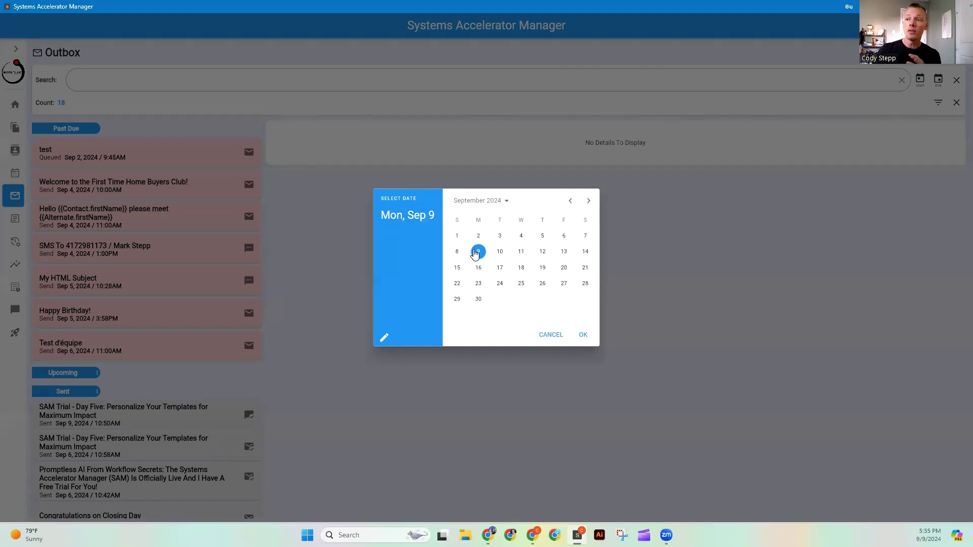
{"action": "left_click", "coordinate": [478, 299]}
{"action": "left_click", "coordinate": [582, 332]}
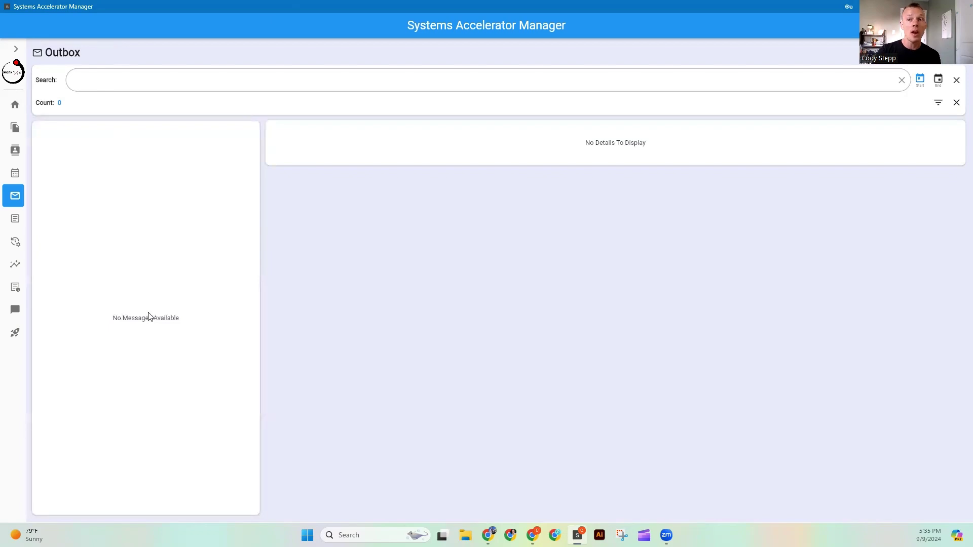
{"action": "left_click", "coordinate": [955, 83]}
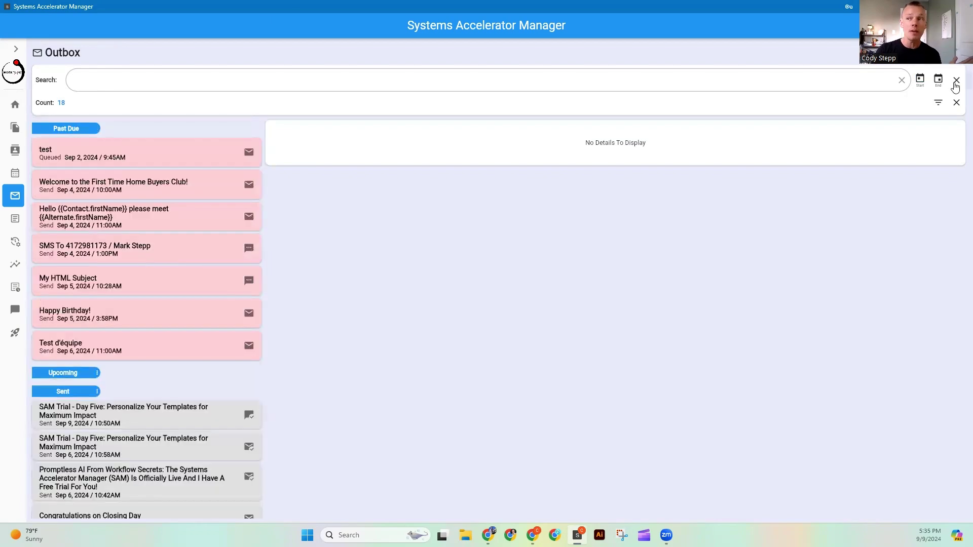
- Filter the Outbox status to show only Draft and Sent messages
{"action": "left_click", "coordinate": [938, 102]}
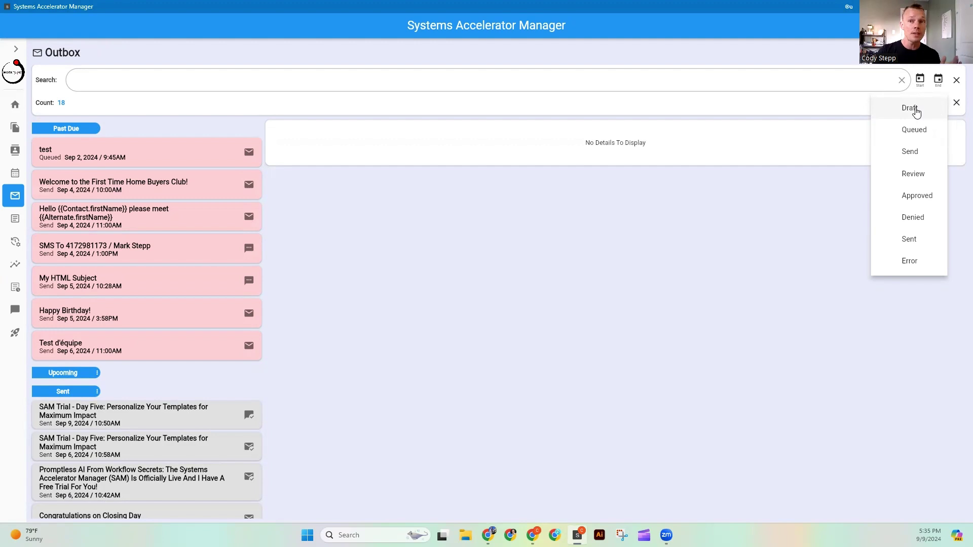
{"action": "left_click", "coordinate": [916, 110]}
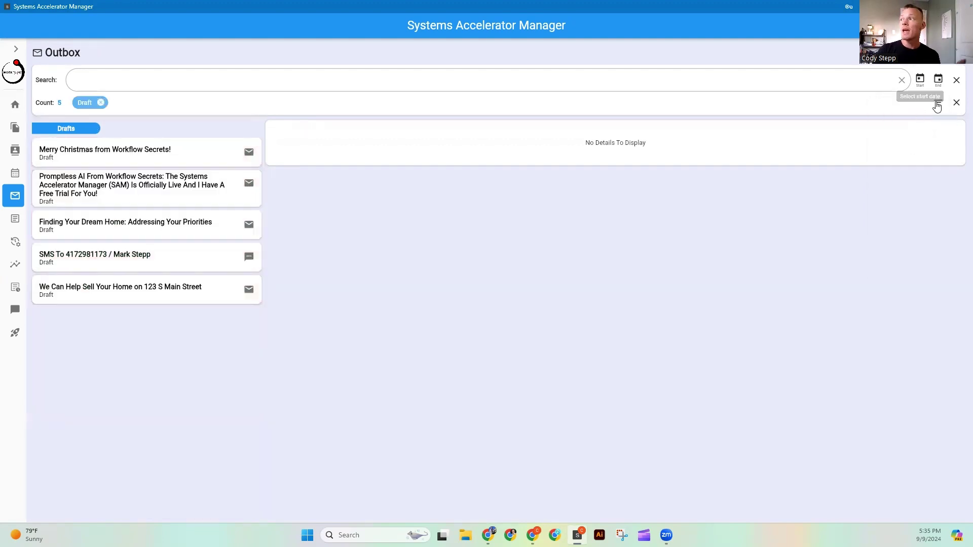
{"action": "left_click", "coordinate": [938, 104]}
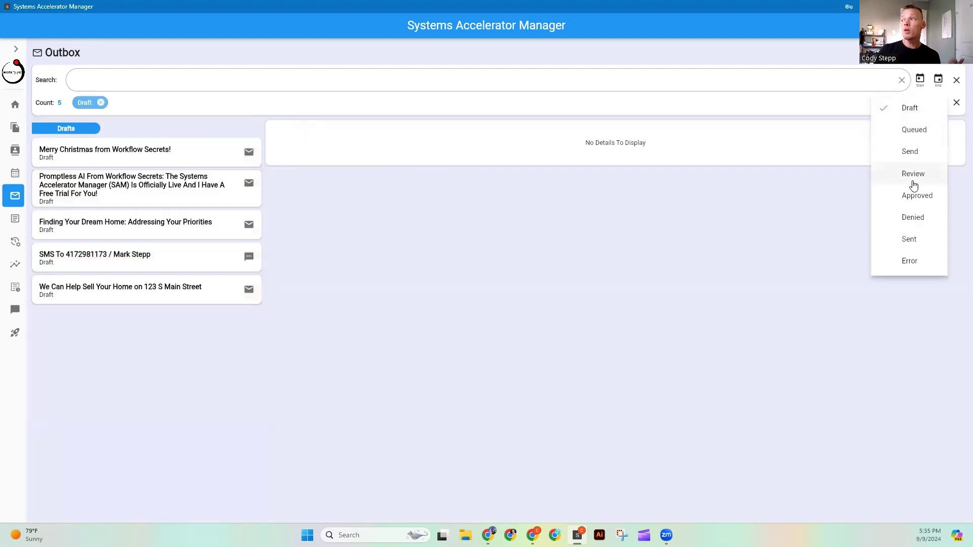
{"action": "left_click", "coordinate": [918, 246]}
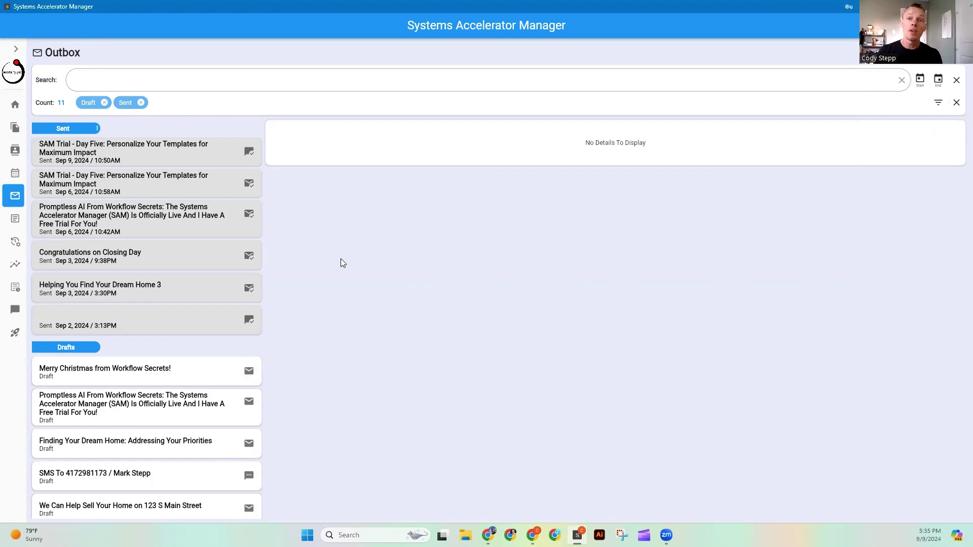
- Clear the Draft and Sent status filters and scroll the full 18-message list
{"action": "left_click", "coordinate": [956, 106]}
{"action": "scroll", "coordinate": [167, 242], "scroll_direction": "down", "scroll_amount": 5}
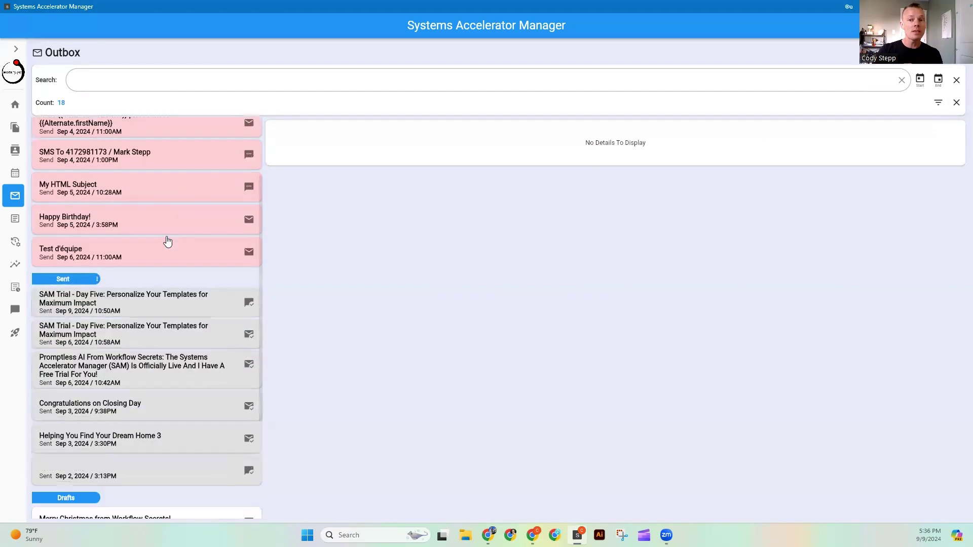
{"action": "scroll", "coordinate": [167, 244], "scroll_direction": "up", "scroll_amount": 5}
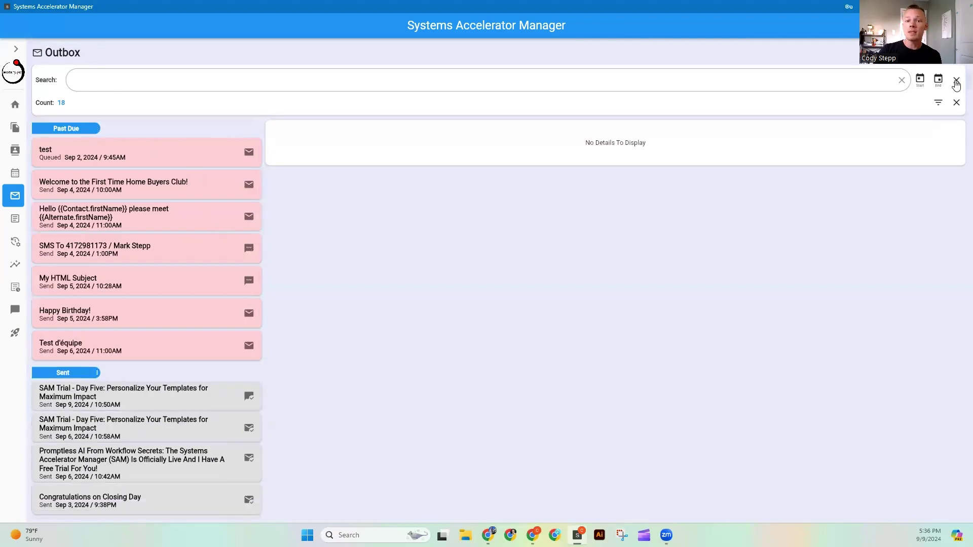
- Clear the filters to show all 19 messages and open the upcoming [New Webinar Alert] email
{"action": "left_click", "coordinate": [957, 103]}
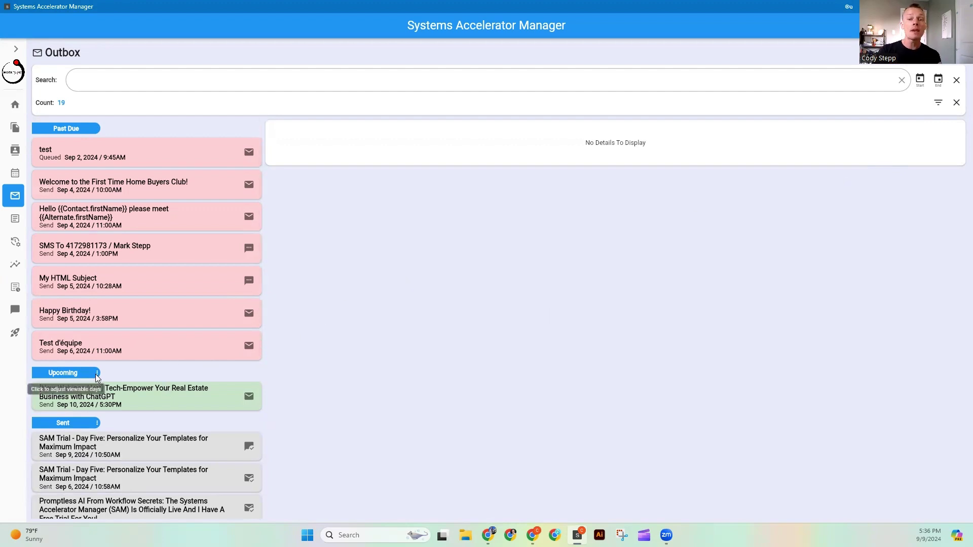
{"action": "left_click", "coordinate": [155, 410]}
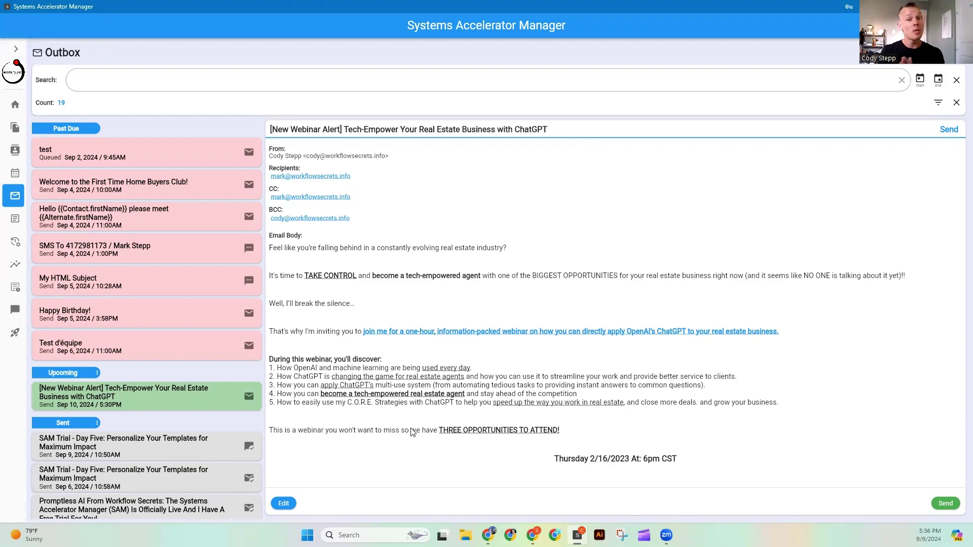
- Edit the webinar email, review its body, and keep it on Send Later for Sep 10, 2024, 5:30 PM
{"action": "left_click", "coordinate": [283, 503]}
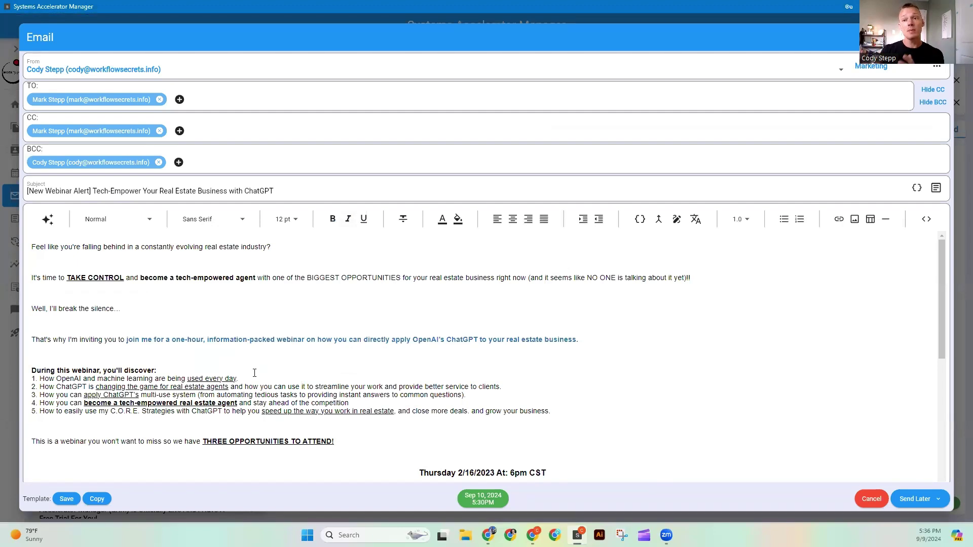
{"action": "left_click", "coordinate": [513, 279]}
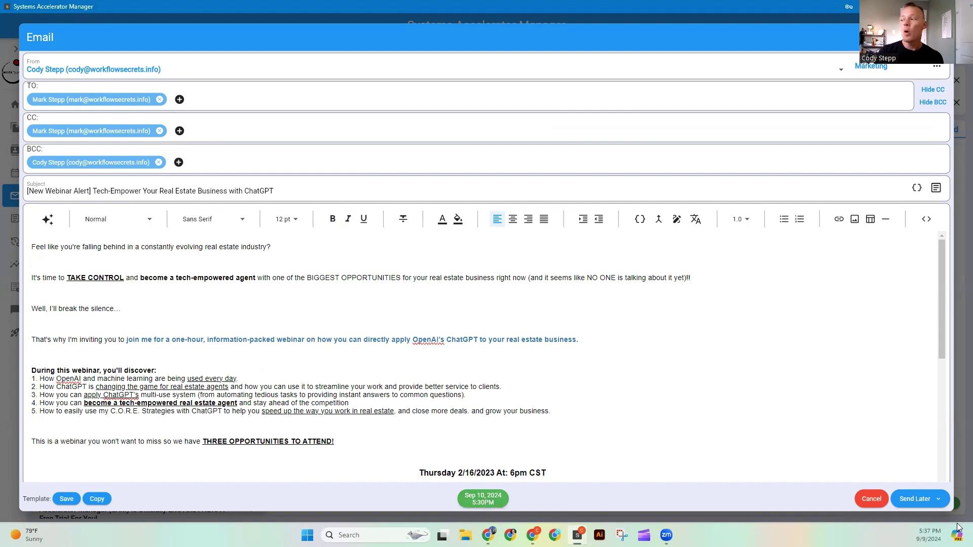
{"action": "left_click", "coordinate": [938, 504]}
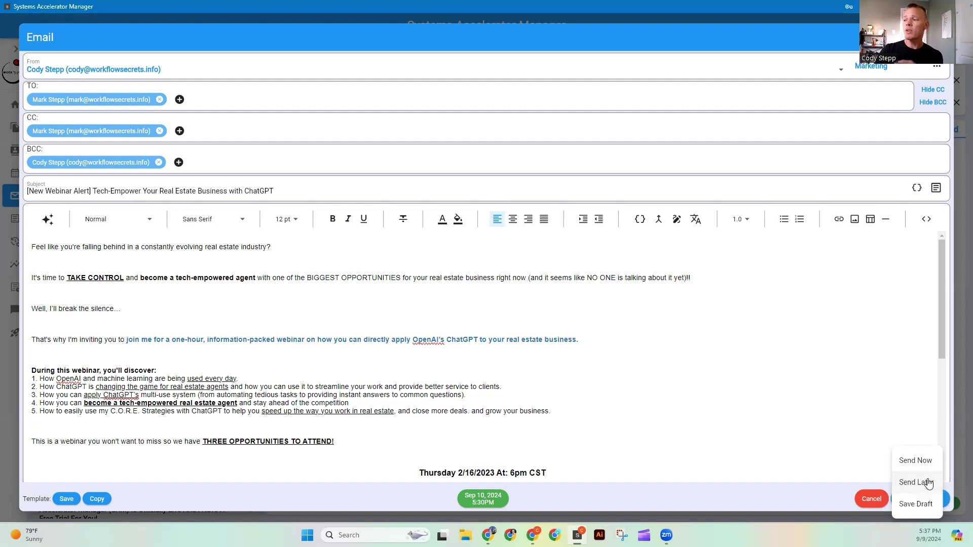
{"action": "left_click", "coordinate": [928, 483]}
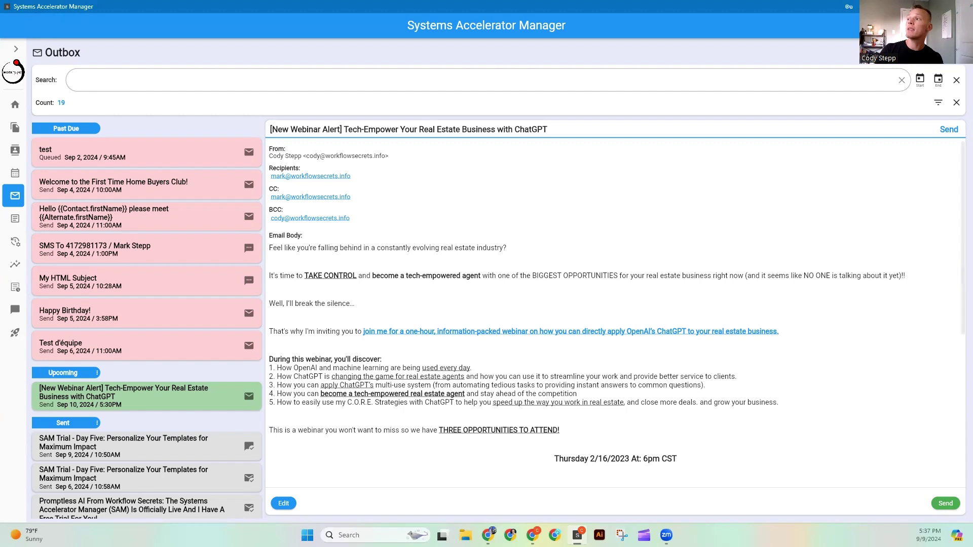
- Start a blank new email, browse its templates without choosing one, and discard it
{"action": "left_click", "coordinate": [935, 65]}
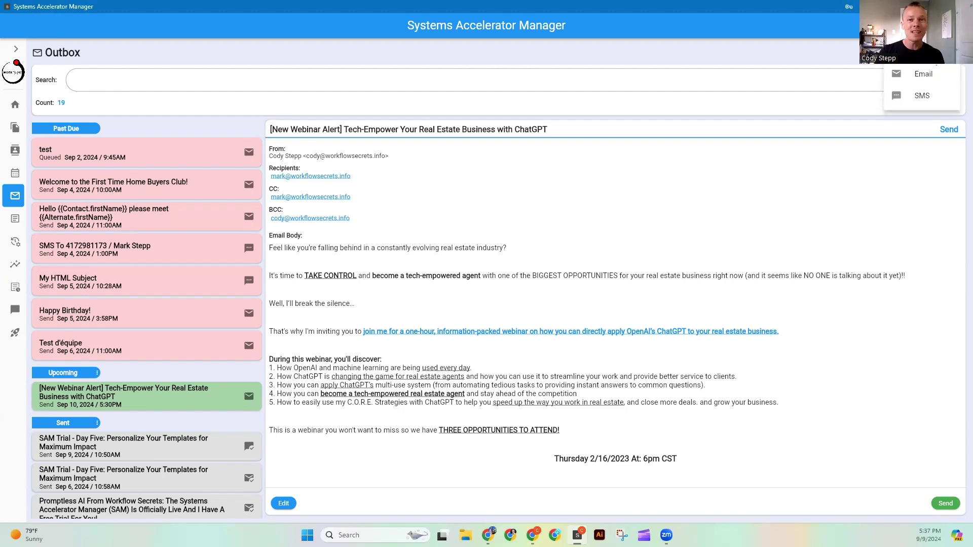
{"action": "left_click", "coordinate": [929, 80]}
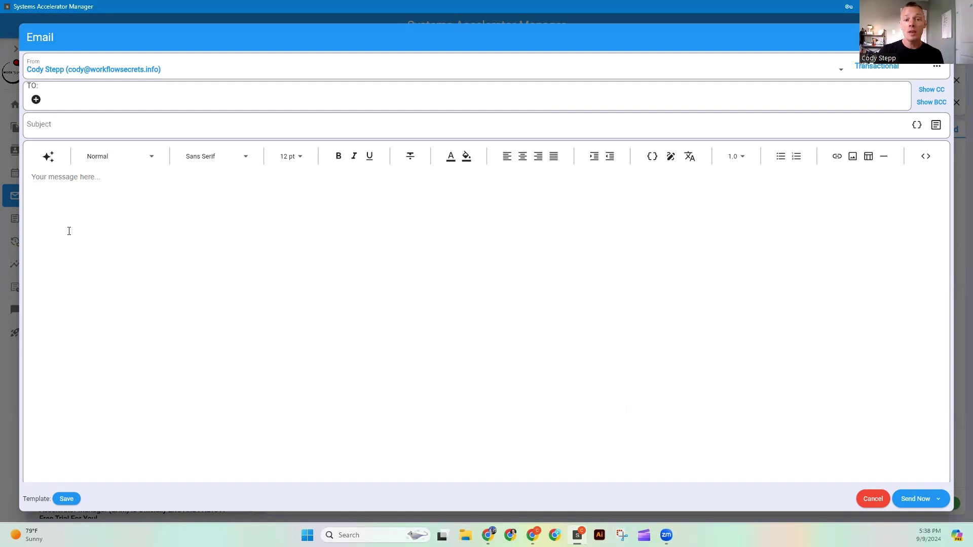
{"action": "left_click", "coordinate": [936, 124]}
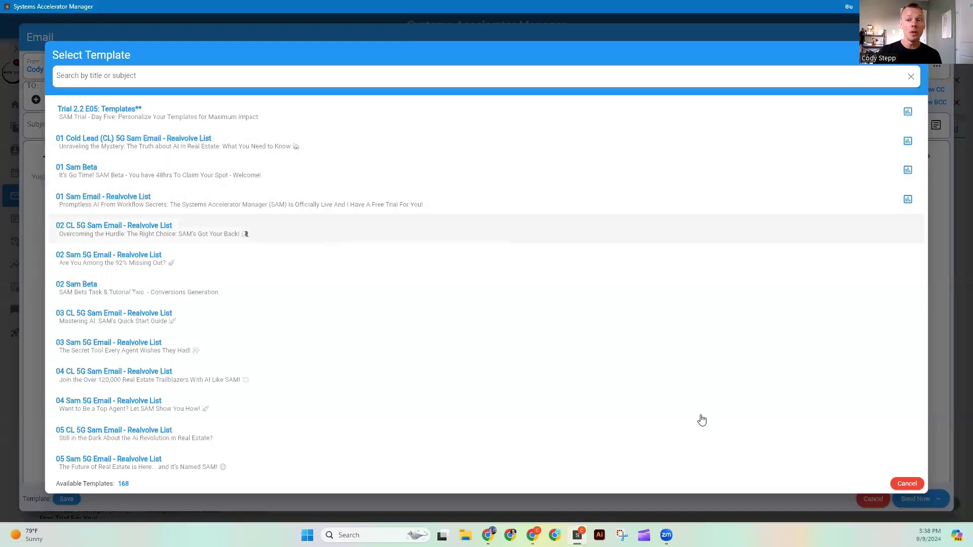
{"action": "left_click", "coordinate": [907, 484]}
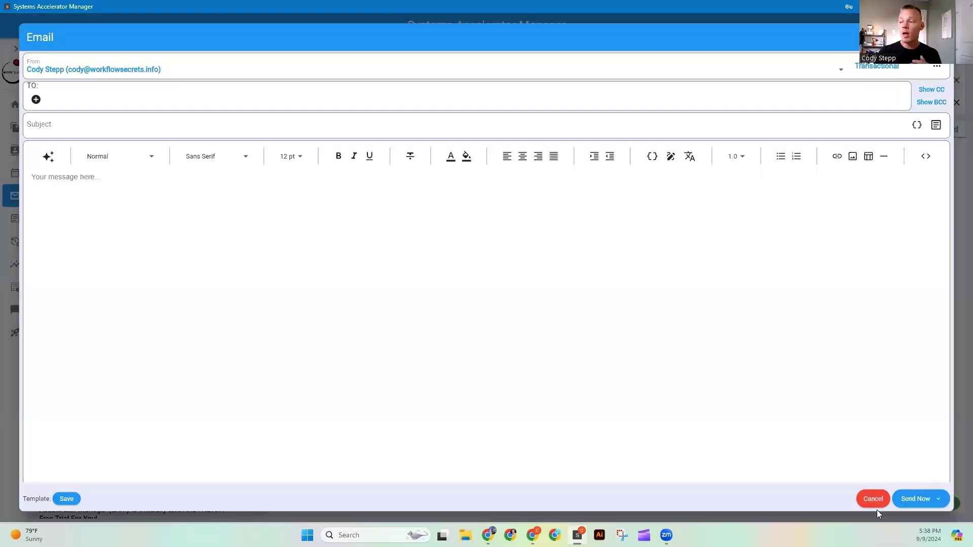
{"action": "left_click", "coordinate": [873, 501]}
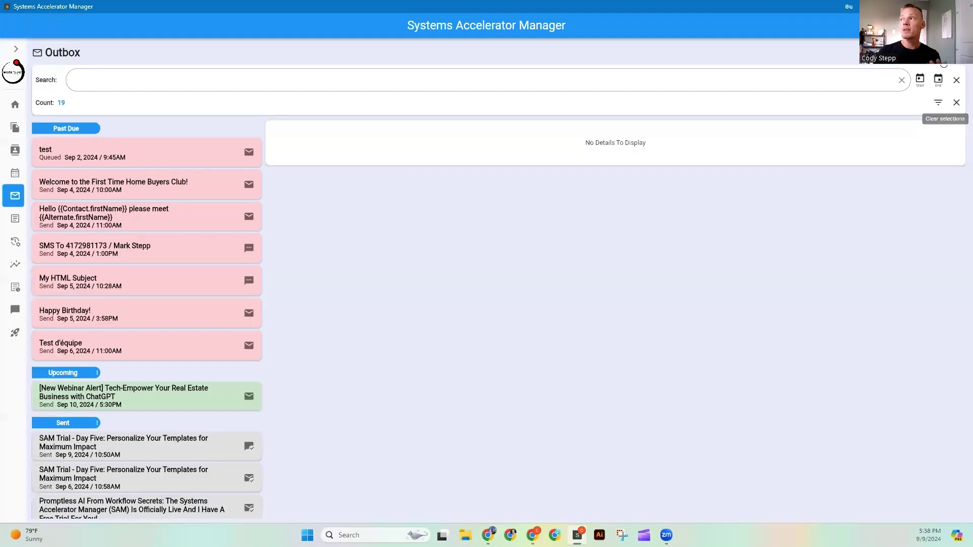
{"action": "left_click", "coordinate": [943, 67]}
- Start a new SMS and enter the first digits of the recipient's phone number
{"action": "left_click", "coordinate": [929, 95]}
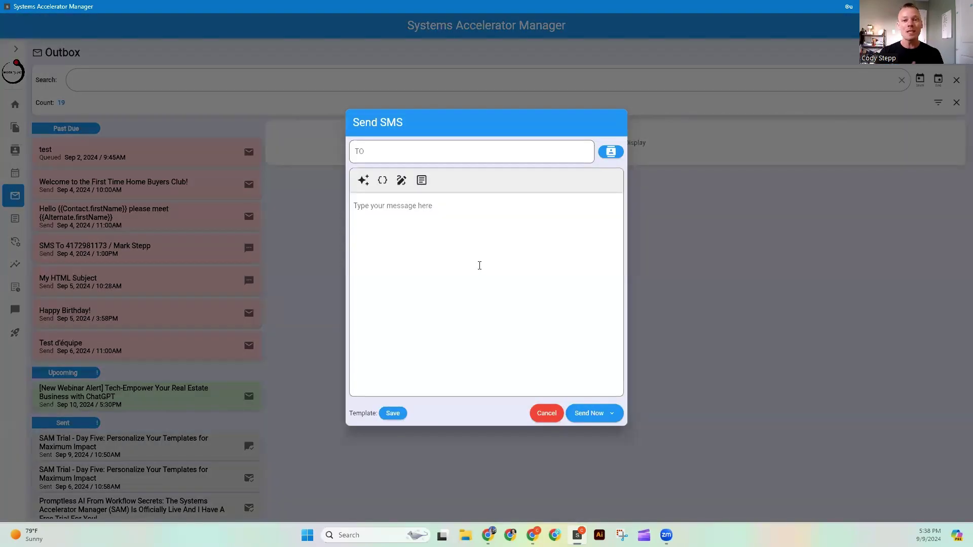
{"action": "left_click", "coordinate": [519, 154]}
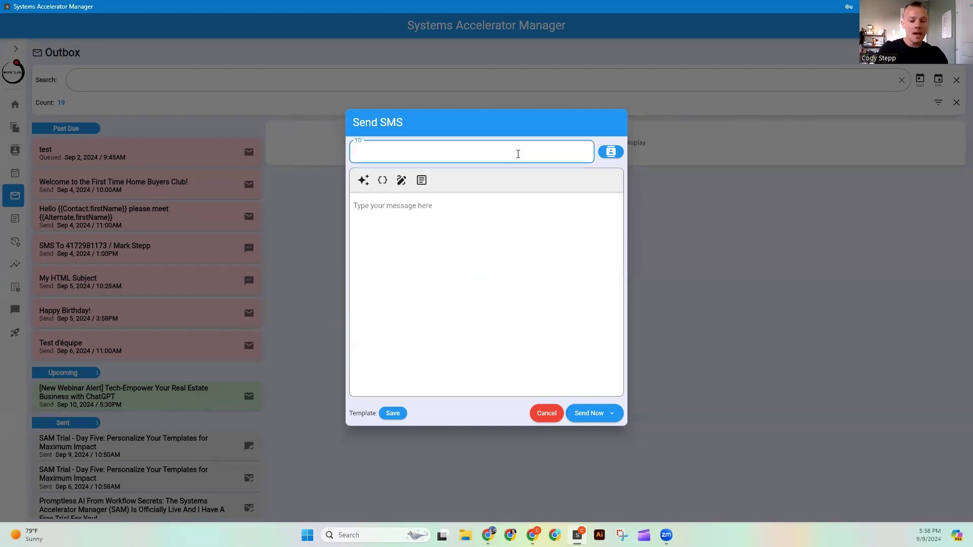
{"action": "type", "text": "417"}
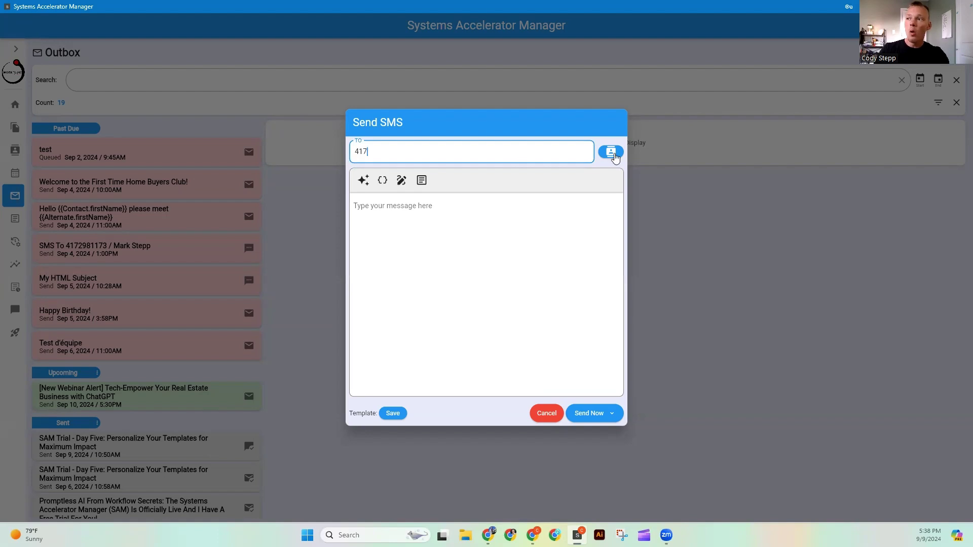
- Search contacts by a contact's name without picking one, then view and dismiss the send options
{"action": "left_click", "coordinate": [611, 152]}
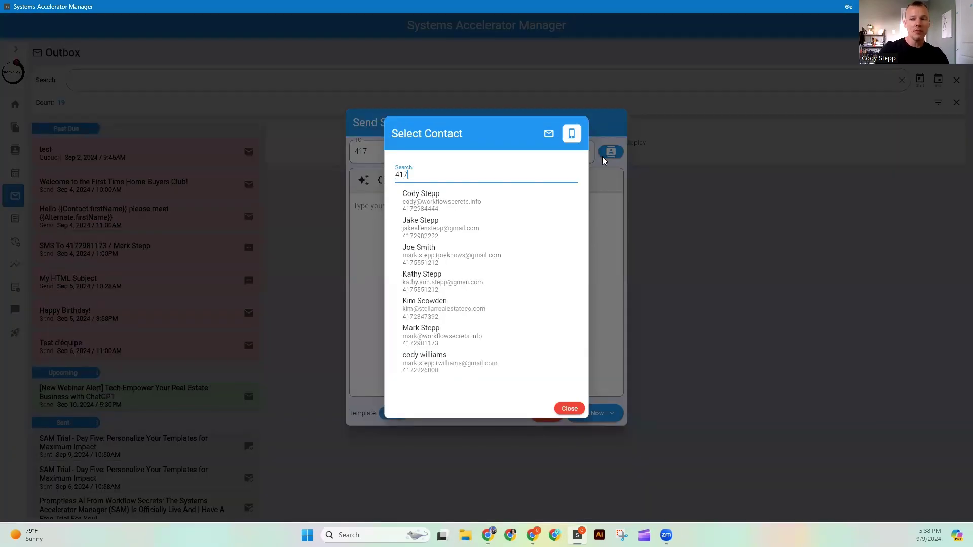
{"action": "key", "text": "BackSpace"}
{"action": "key", "text": "BackSpace"}
{"action": "key", "text": "BackSpace"}
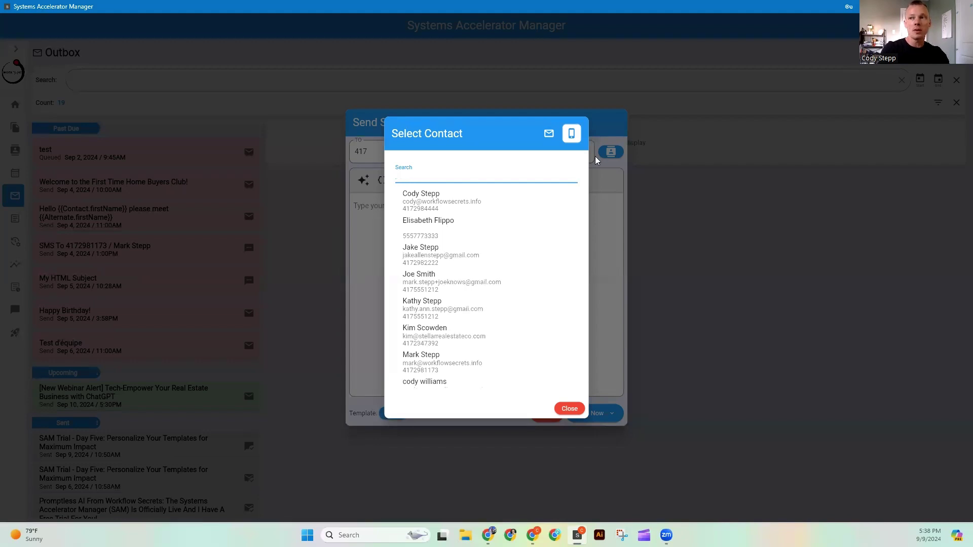
{"action": "type", "text": "mark"}
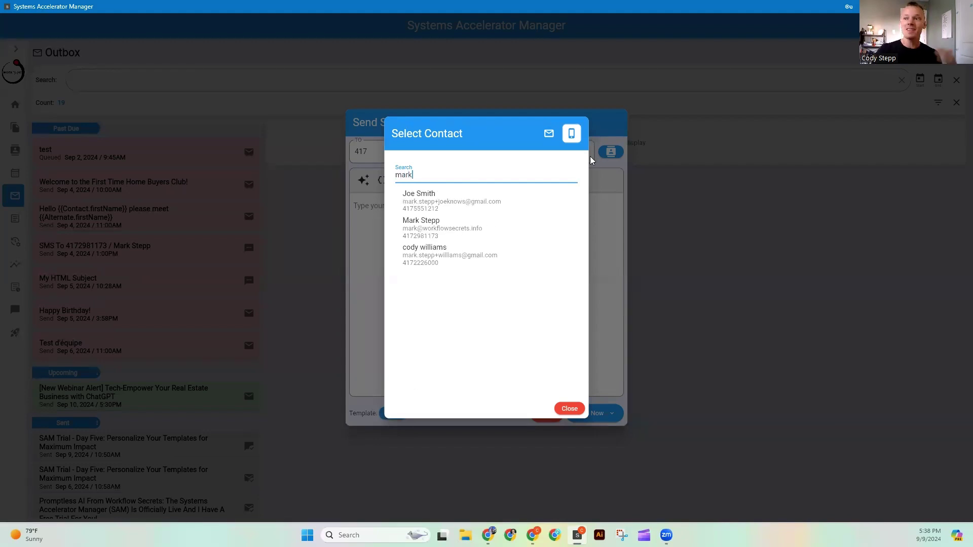
{"action": "left_click", "coordinate": [569, 408]}
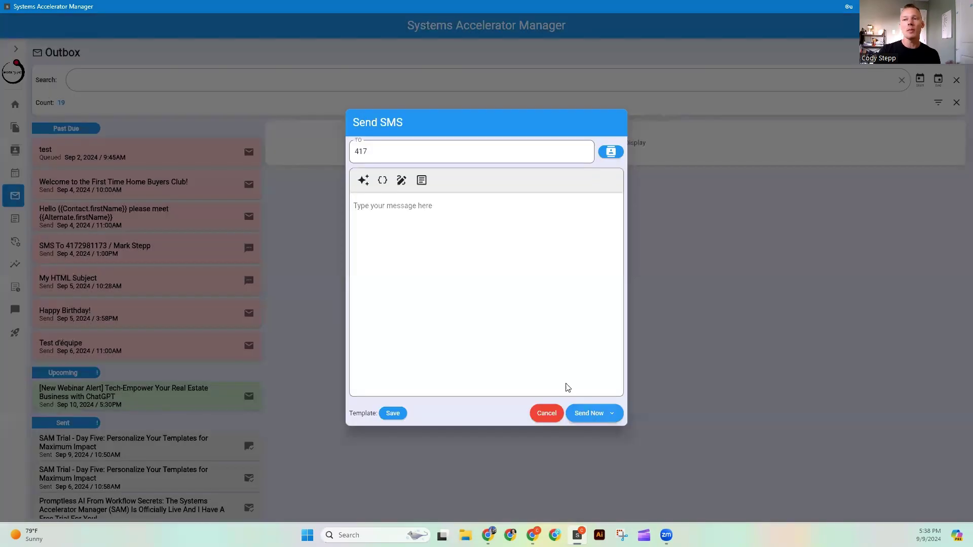
{"action": "left_click", "coordinate": [613, 414]}
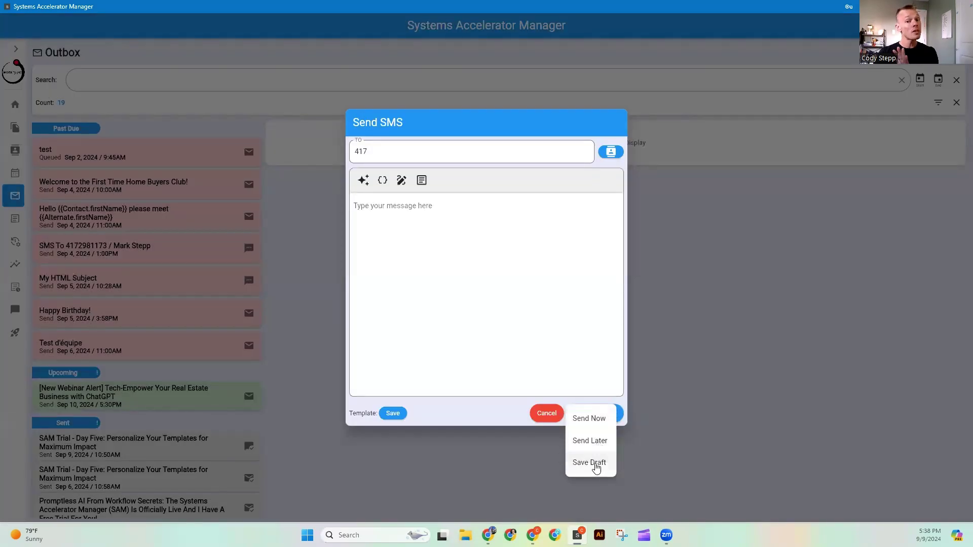
{"action": "left_click", "coordinate": [578, 282]}
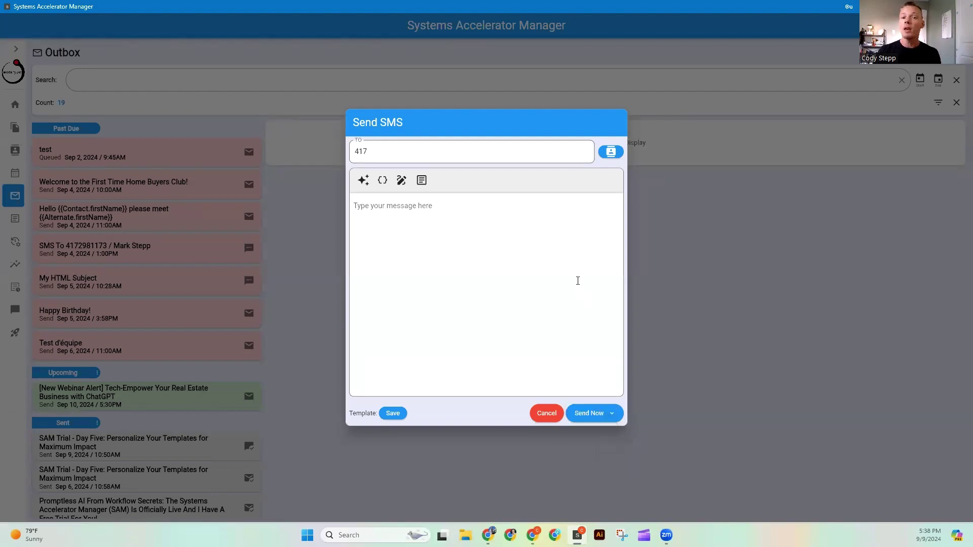